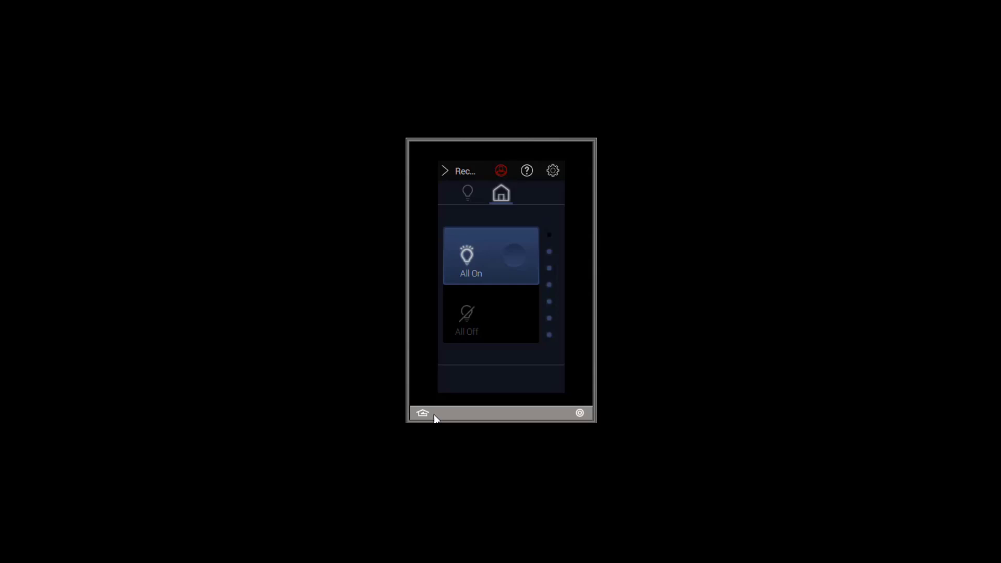
- Switch to the room's lighting controls and dim all the lights together to 29
click(468, 190)
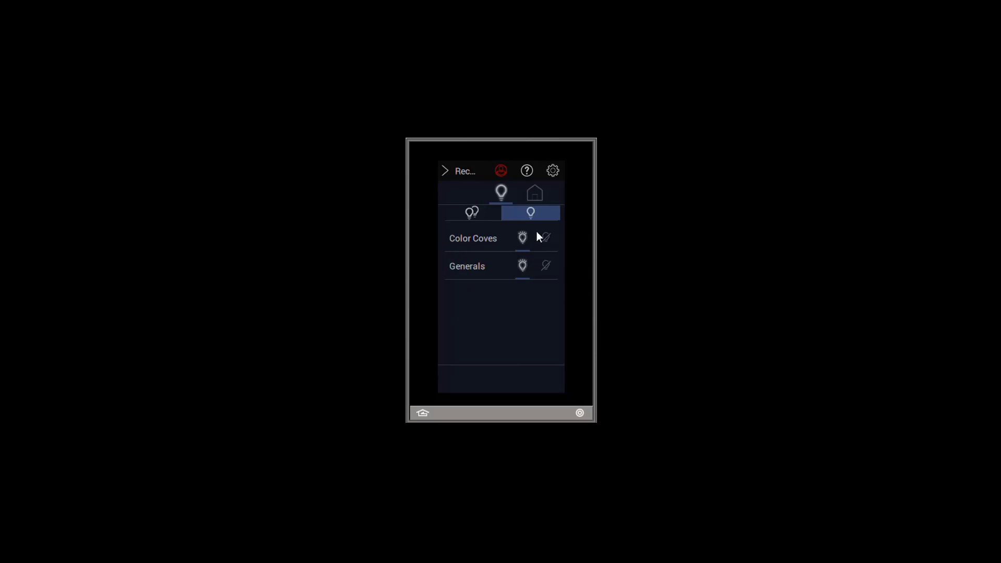
click(473, 217)
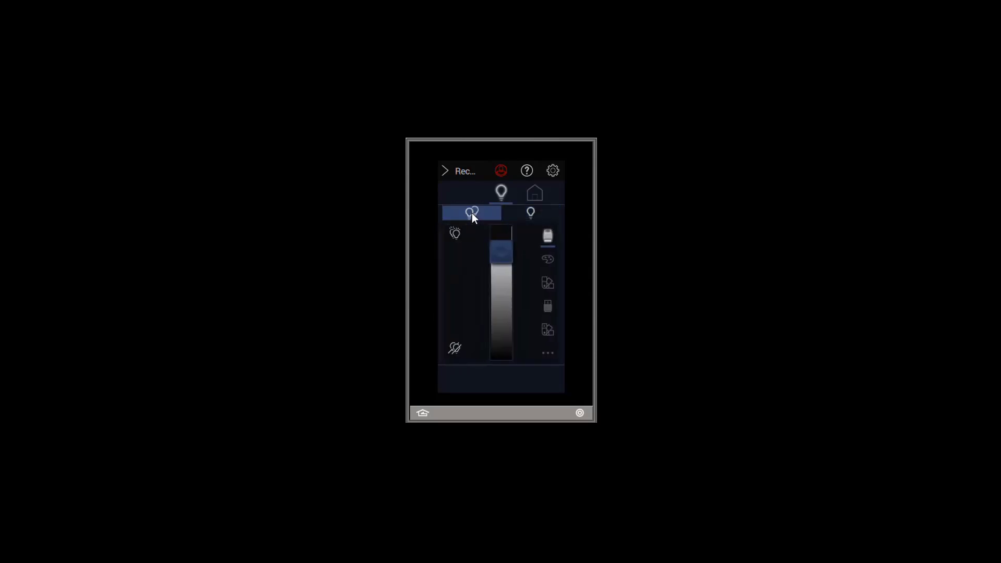
click(531, 213)
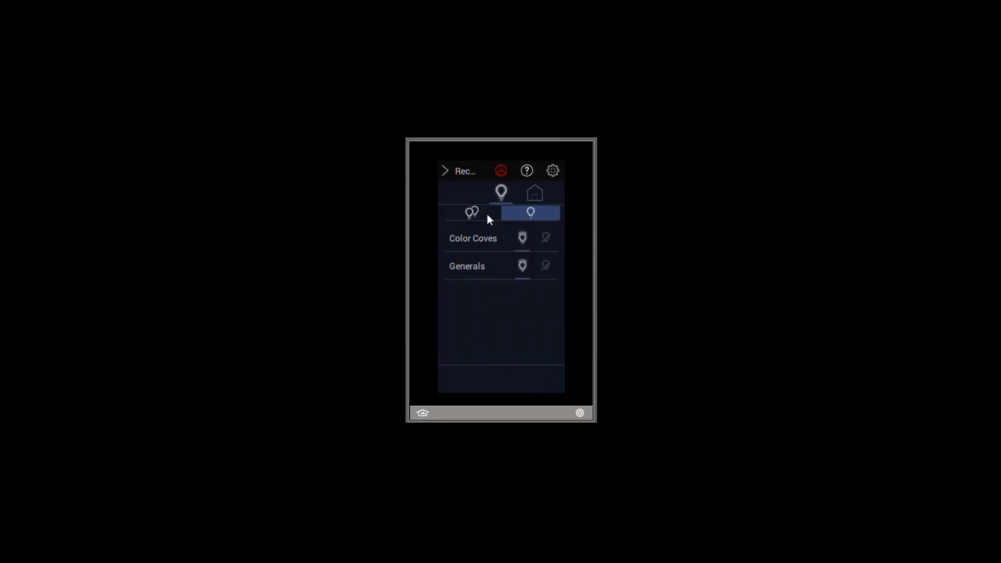
click(471, 215)
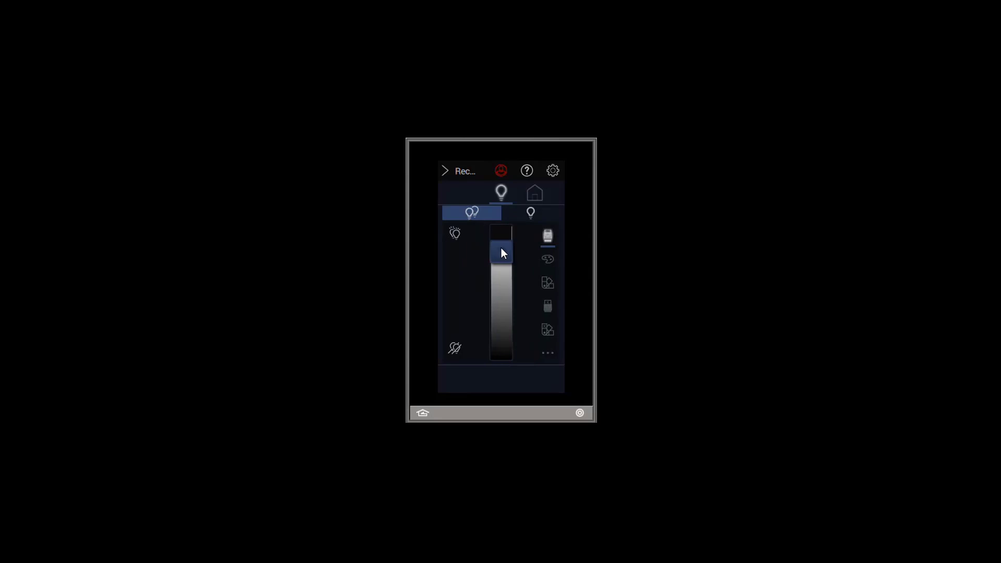
drag(499, 301, 499, 315)
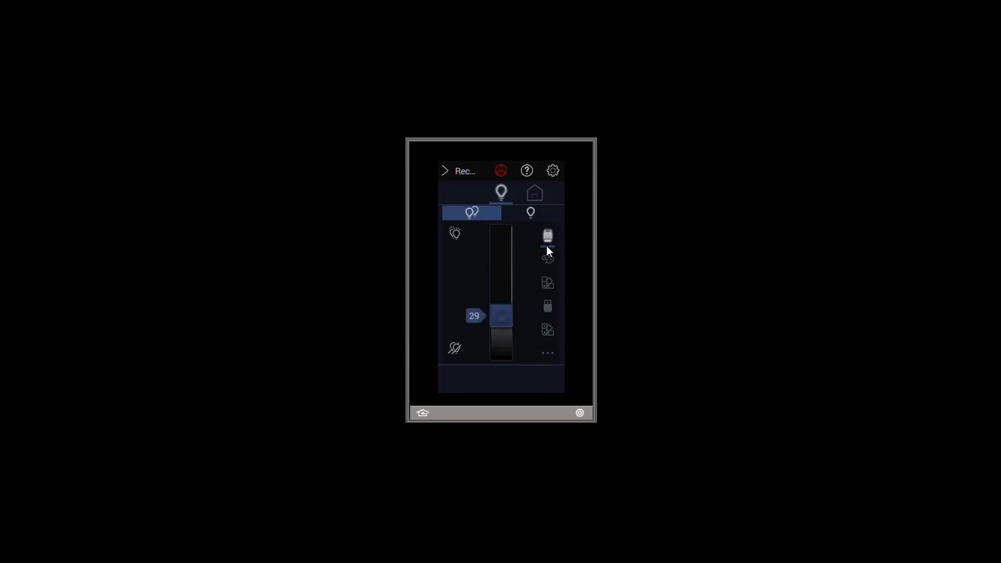
- Review the individual zones and raise the brightness of all lights together to roughly three quarters
click(533, 214)
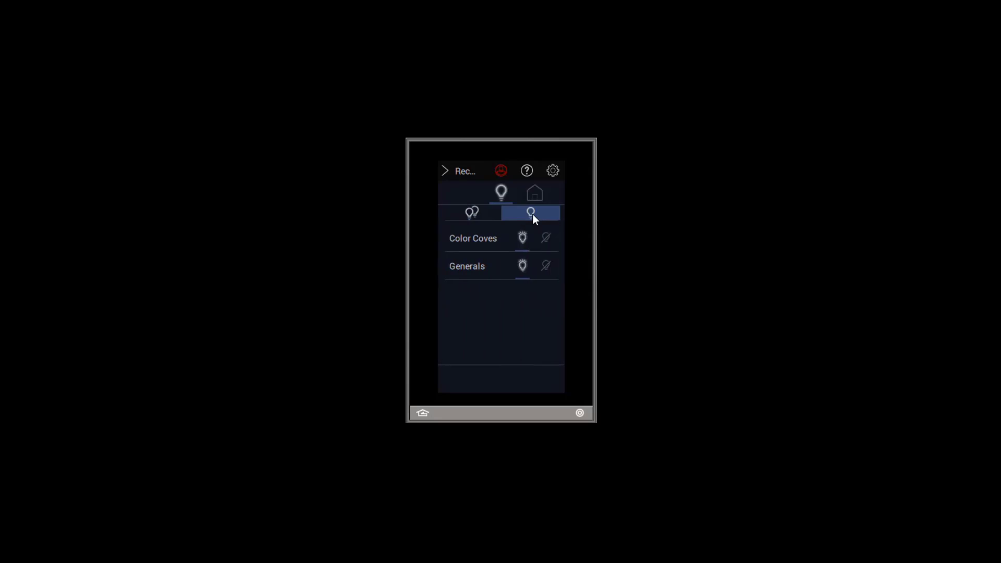
click(471, 210)
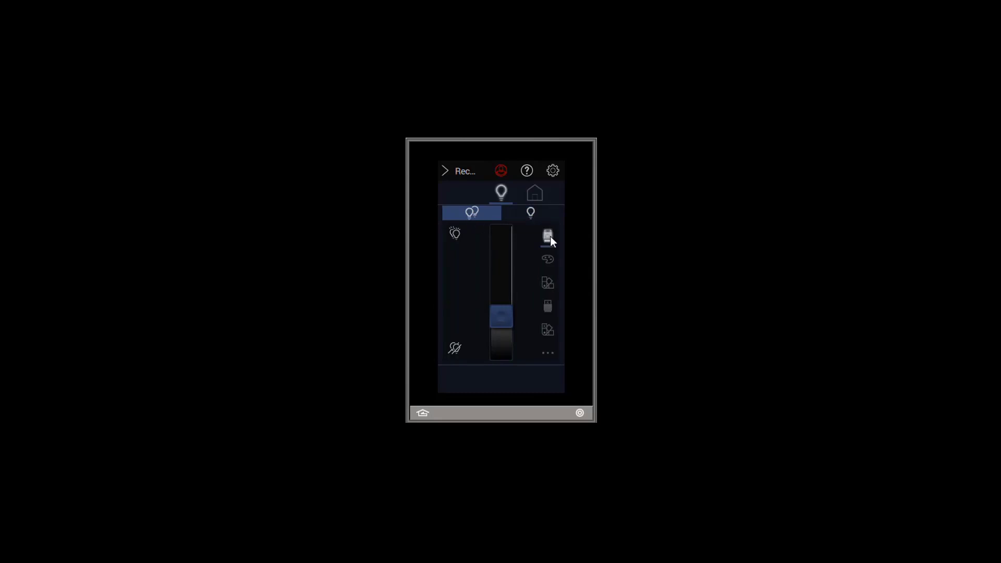
drag(500, 313, 502, 266)
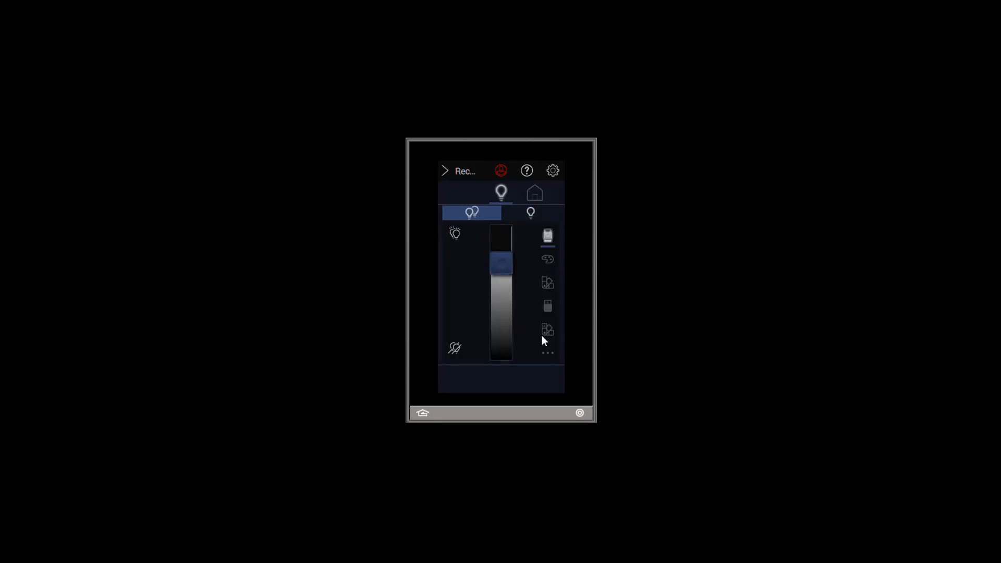
- Set the white colour temperature of all lights to 4900K and save it as a swatch
click(551, 261)
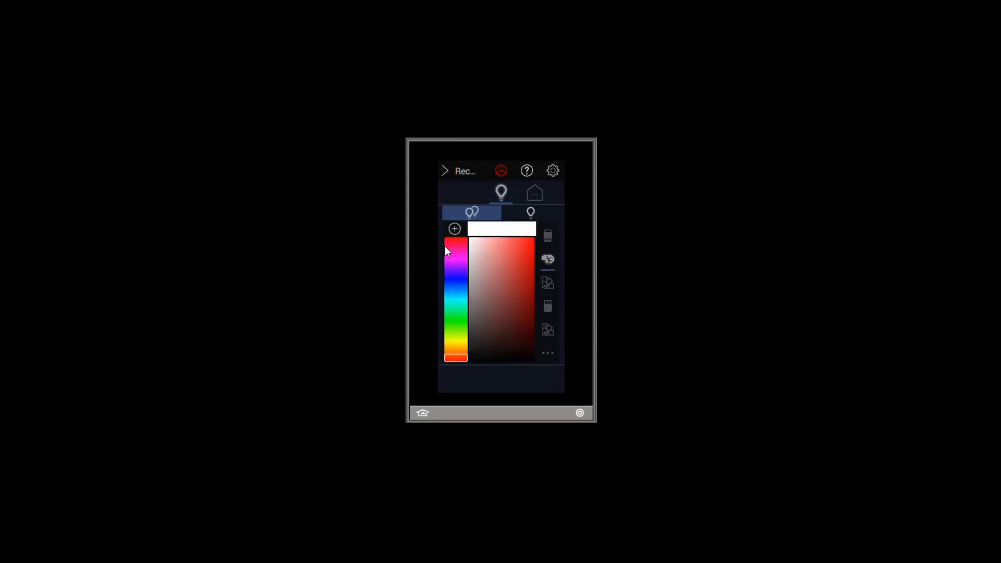
click(548, 306)
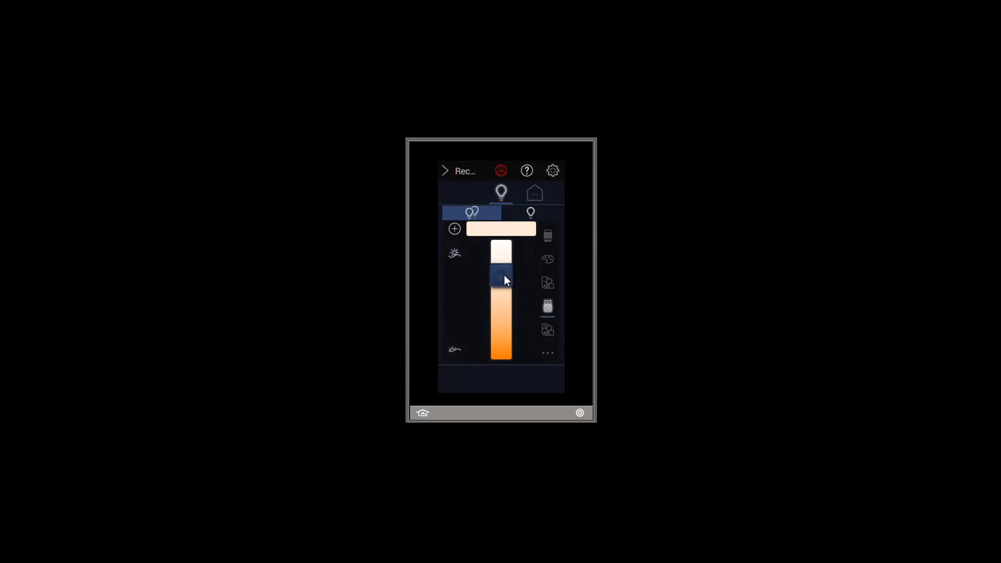
mouse_move(504, 275)
mouse_down()
mouse_move(502, 346)
mouse_move(500, 262)
mouse_up()
drag(500, 258, 499, 285)
click(455, 229)
- Save two more white colour temperature swatches for all lights, 2700K and then 4100K
drag(506, 287, 502, 327)
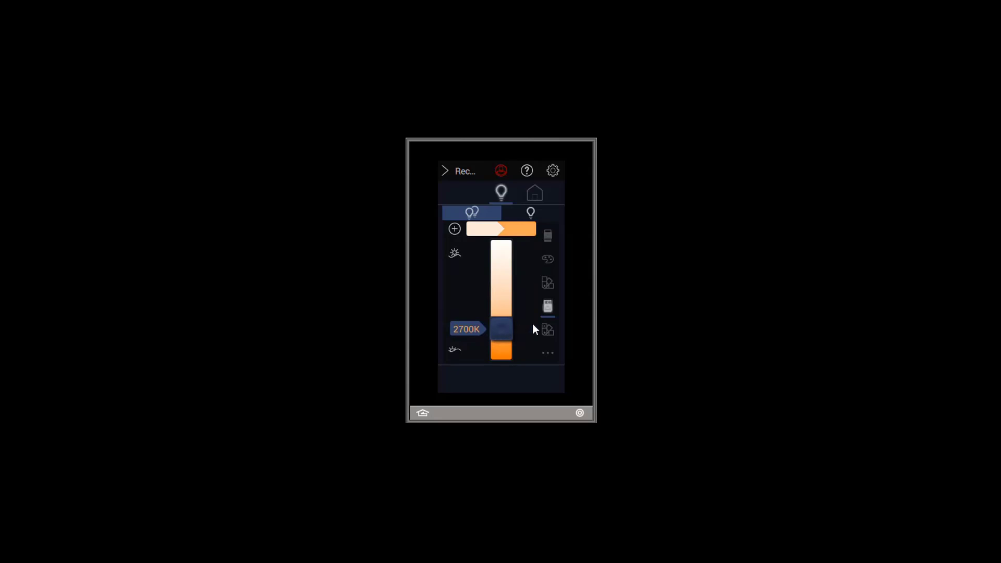
click(453, 229)
drag(500, 326, 502, 304)
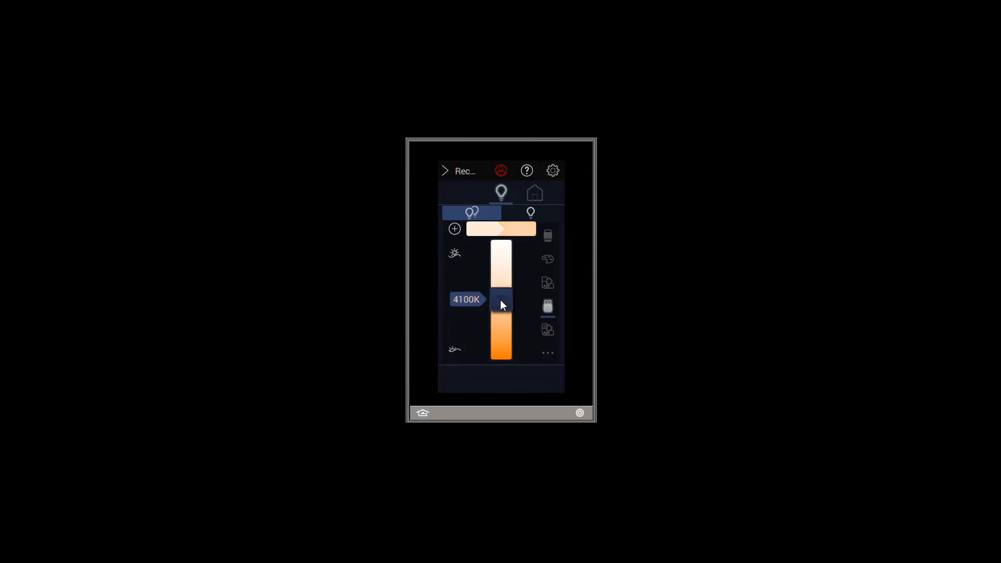
click(454, 230)
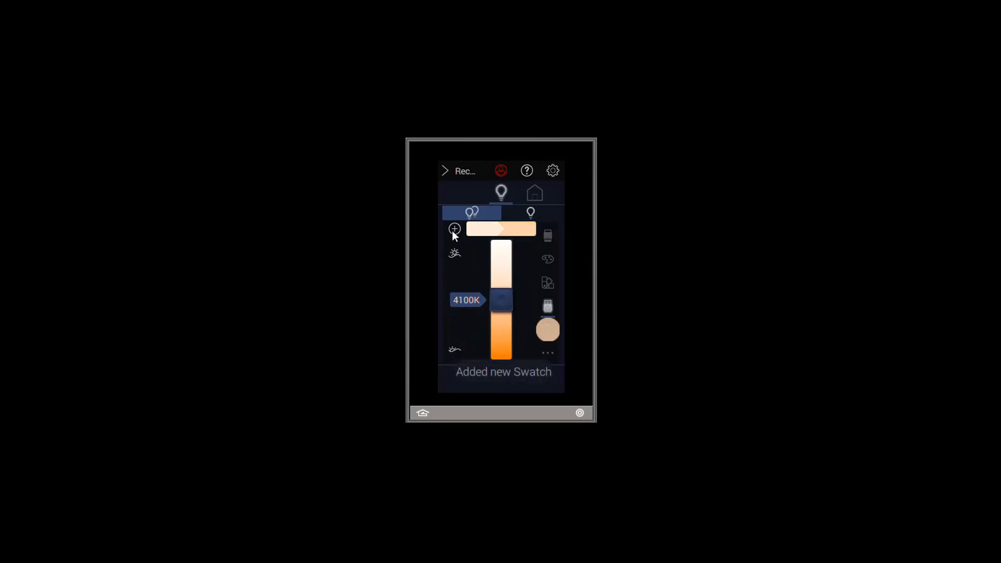
- Apply the saved 4900K white swatch and move it to the start of the swatch list
click(548, 335)
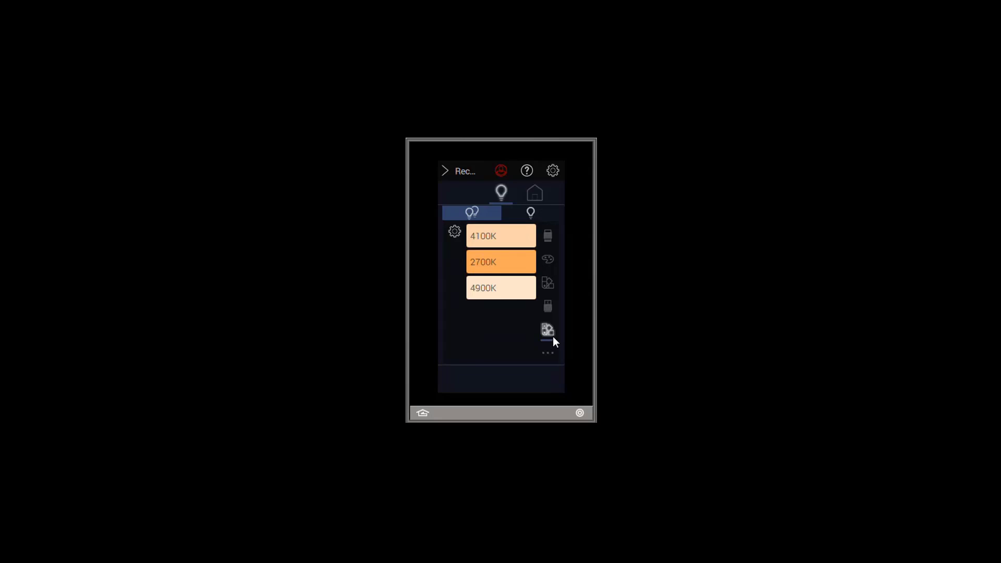
click(473, 287)
click(455, 233)
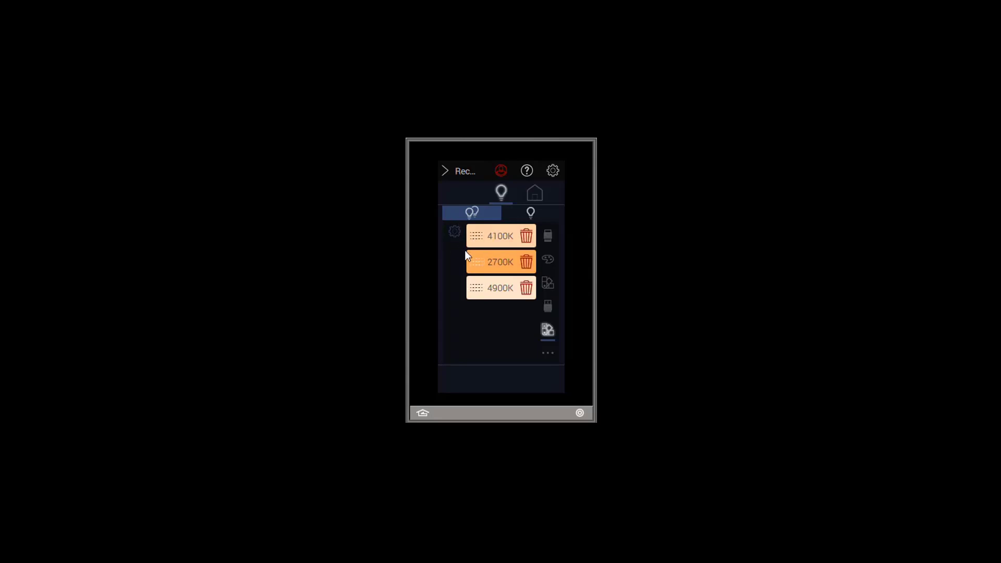
drag(477, 288, 482, 243)
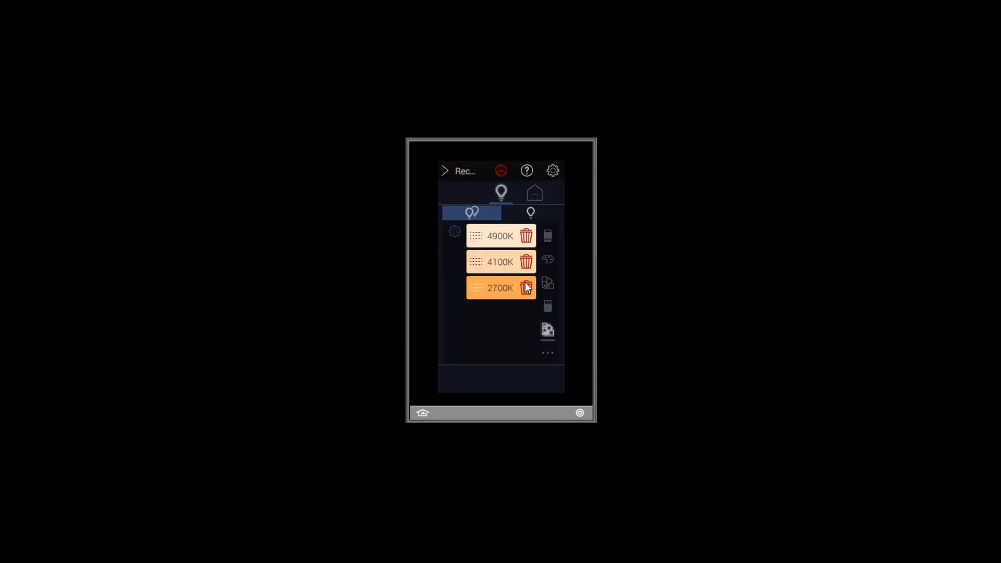
click(454, 232)
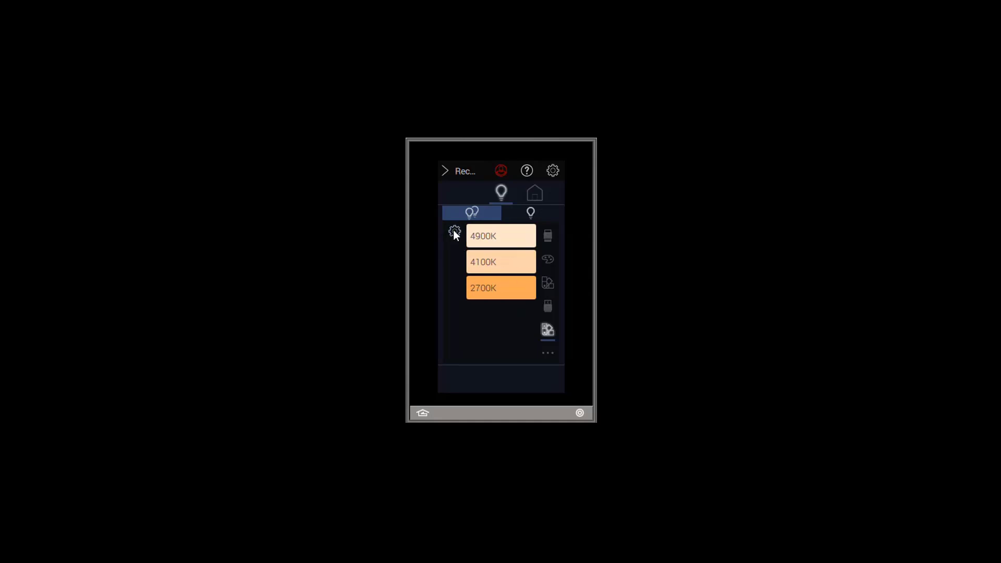
- Pick a medium blue (R:18 G:16 B:67) for all lights and save it as a colour swatch
click(546, 261)
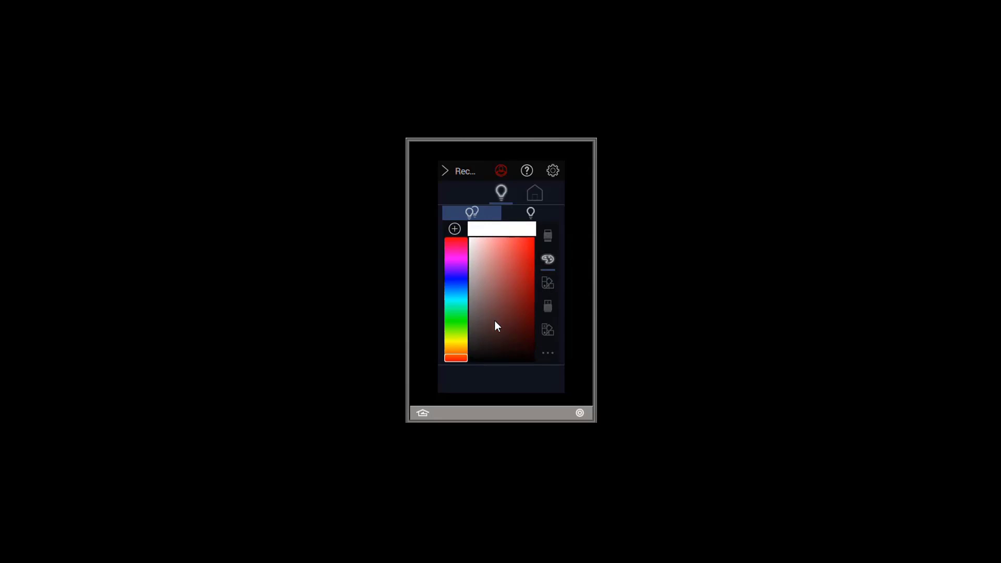
drag(456, 359, 458, 342)
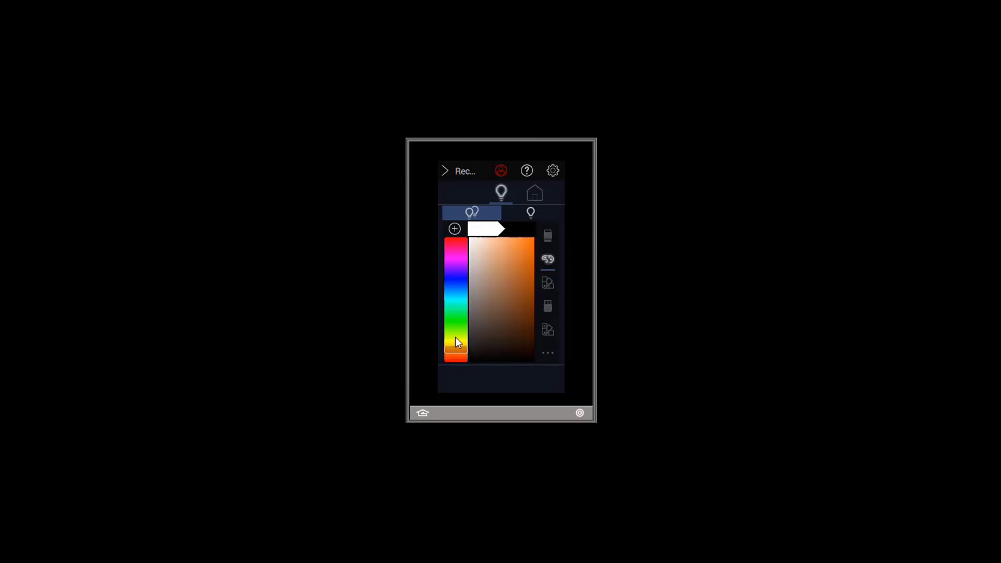
click(458, 296)
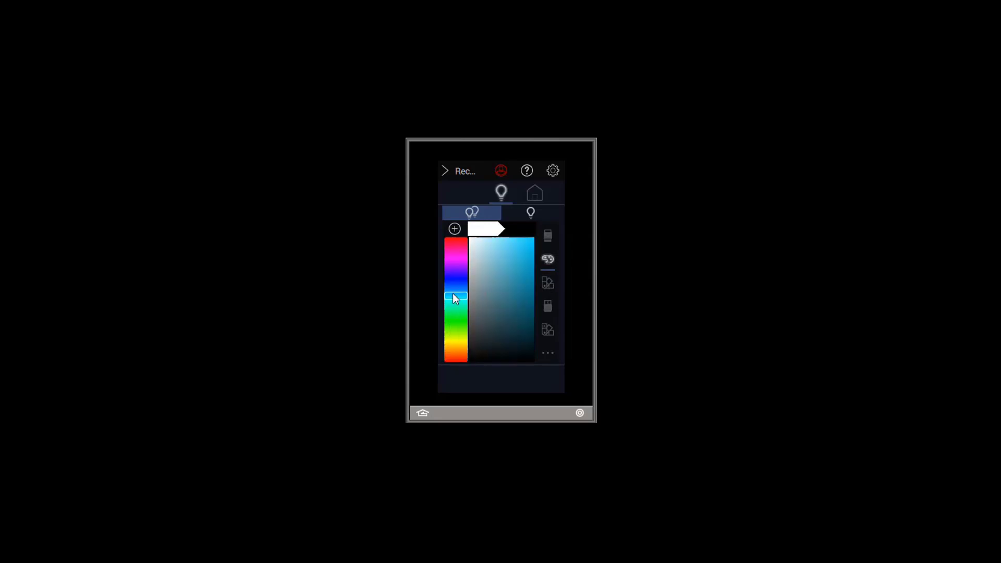
drag(455, 296, 459, 282)
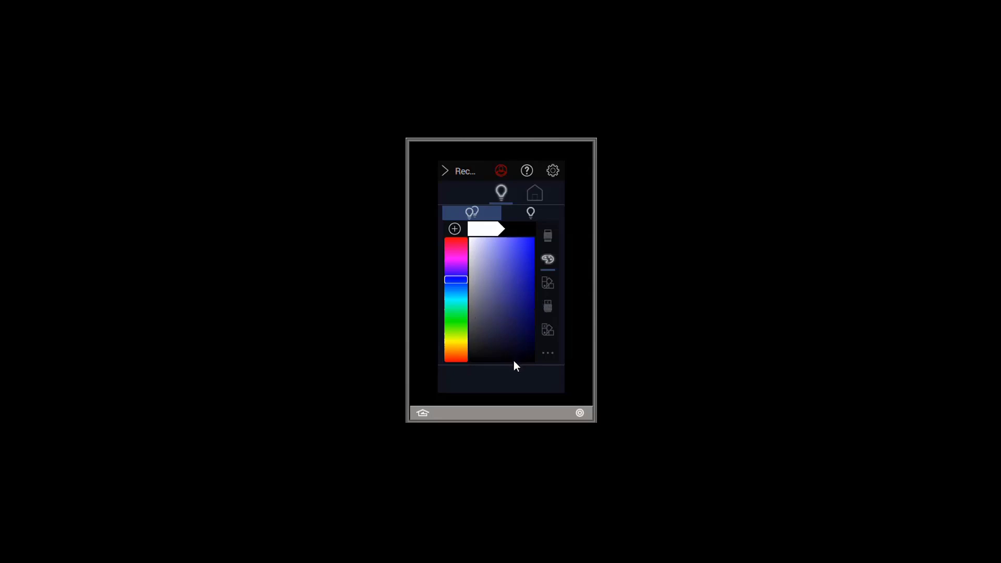
drag(508, 325, 516, 280)
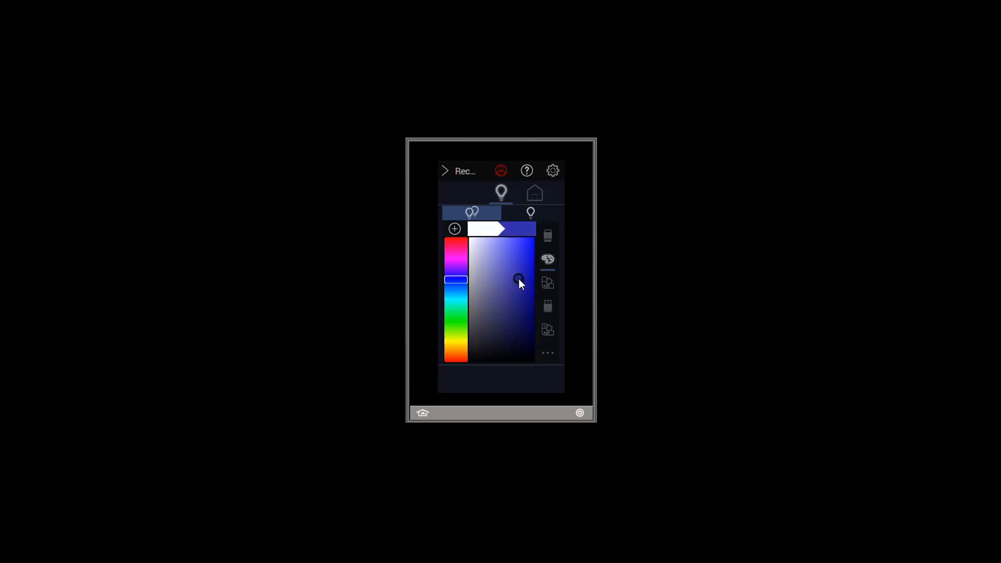
click(455, 229)
- Save a green swatch (R:25 G:67 B:16) and a yellow swatch (R:67 G:65 B:16) for all lights
drag(456, 281, 458, 321)
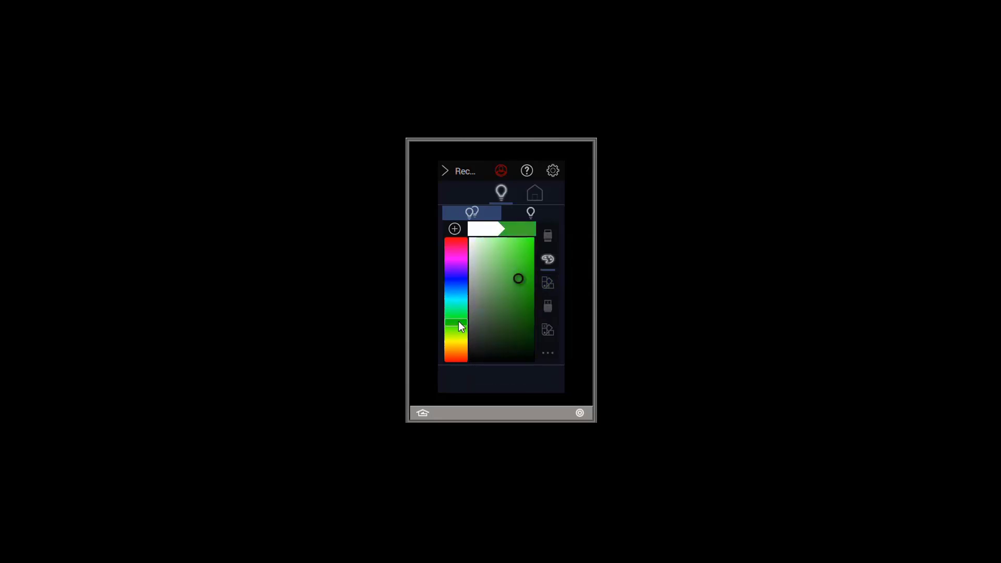
click(454, 229)
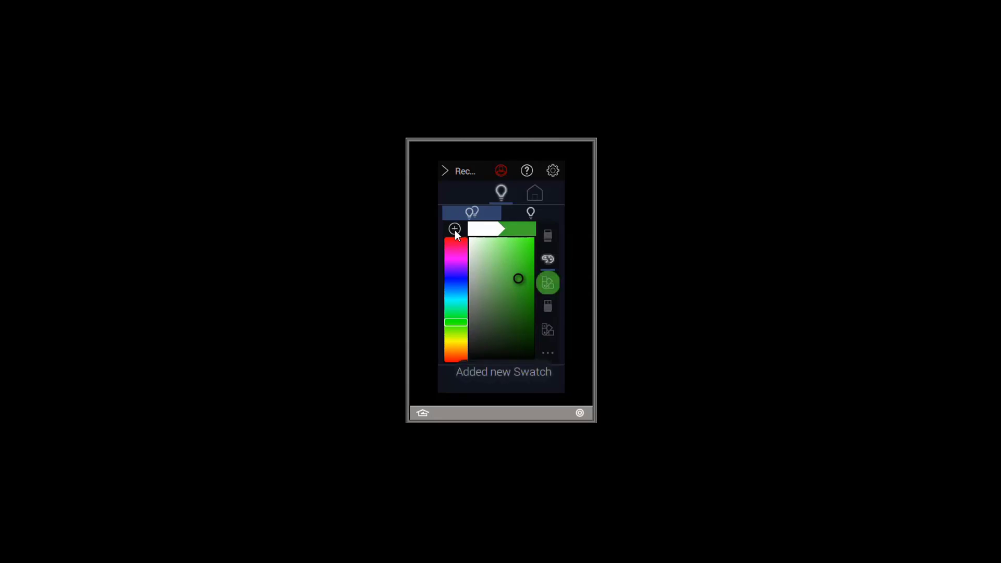
click(456, 344)
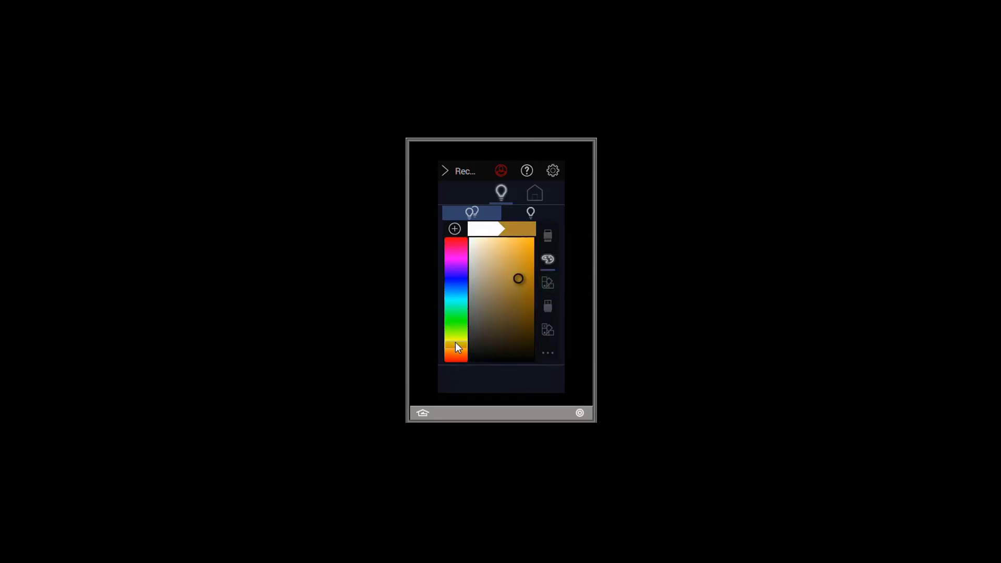
drag(455, 343, 459, 342)
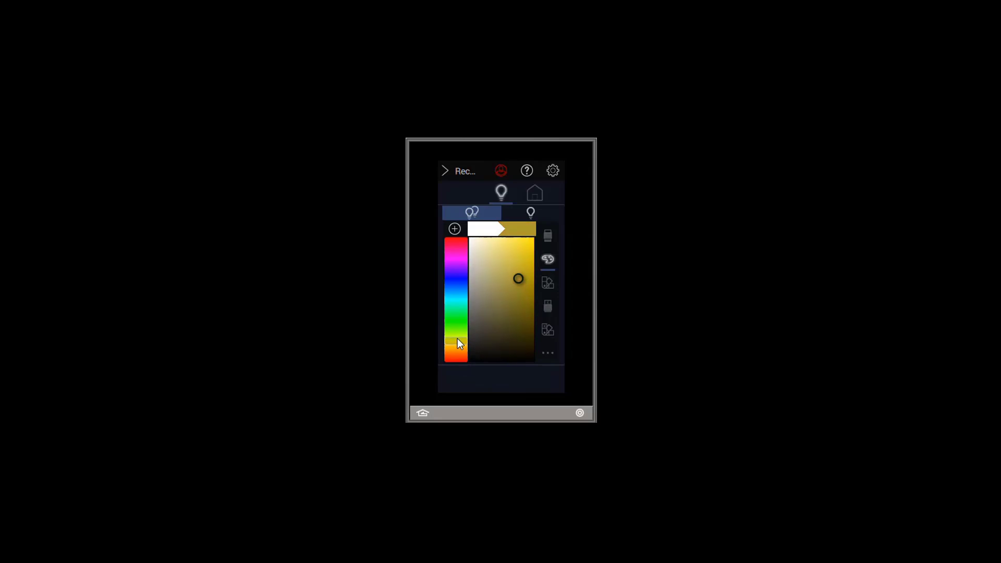
click(455, 229)
- Review the saved colour swatches and their reordering and deletion options, leaving the list as it is
click(549, 286)
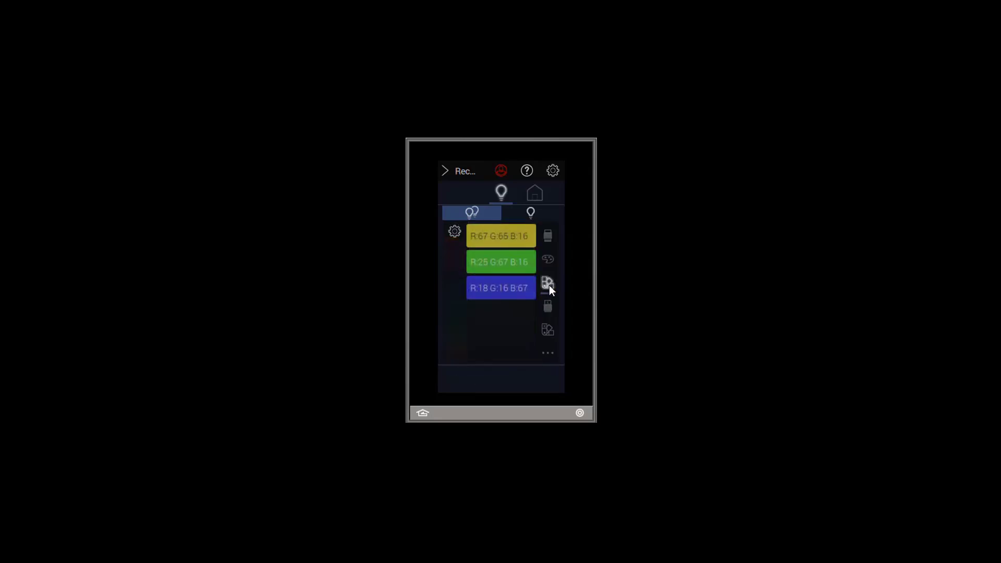
click(455, 232)
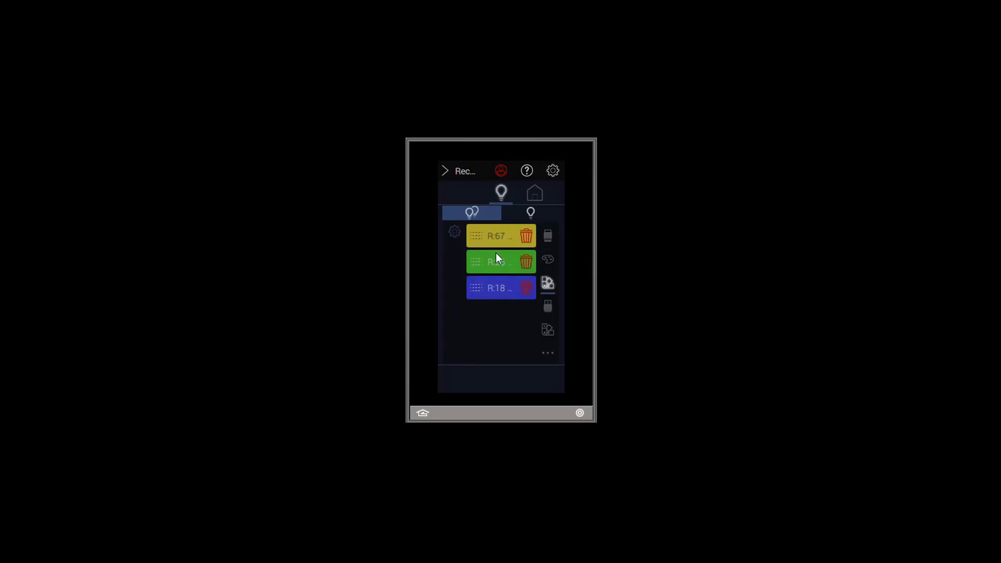
click(458, 234)
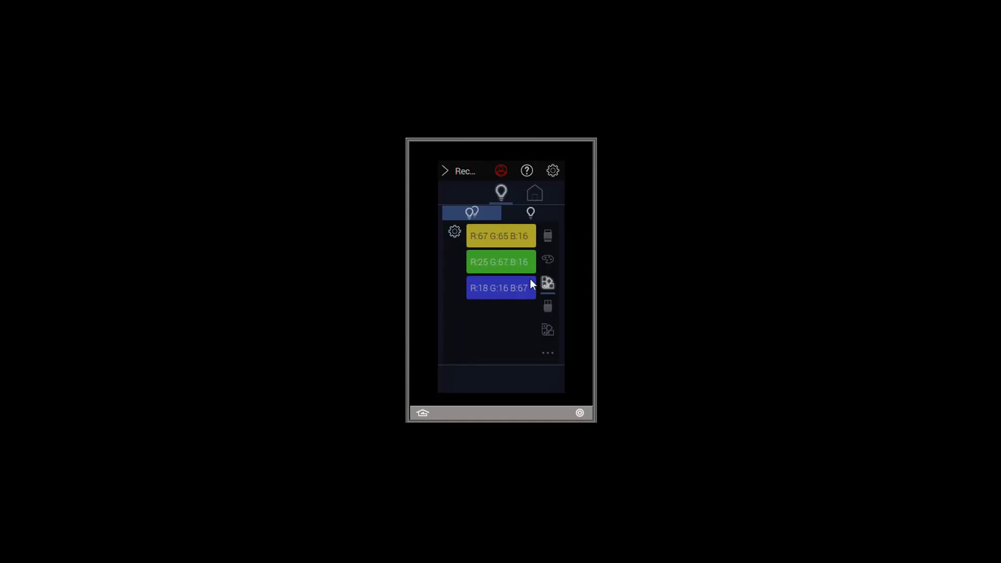
- Examine the individual colour controls of the Color Coves zone and the white temperature controls of the Generals zone
click(534, 214)
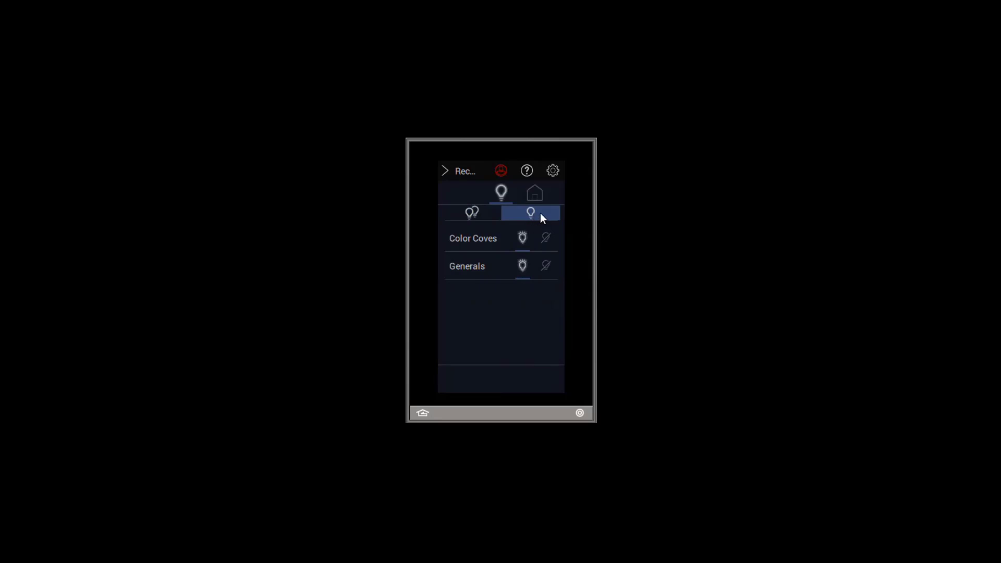
click(478, 242)
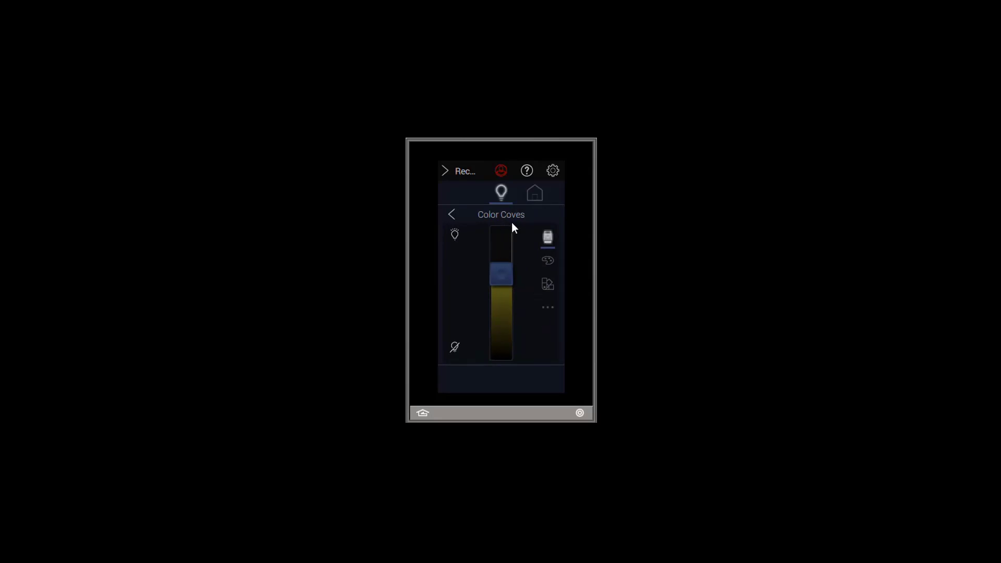
click(547, 261)
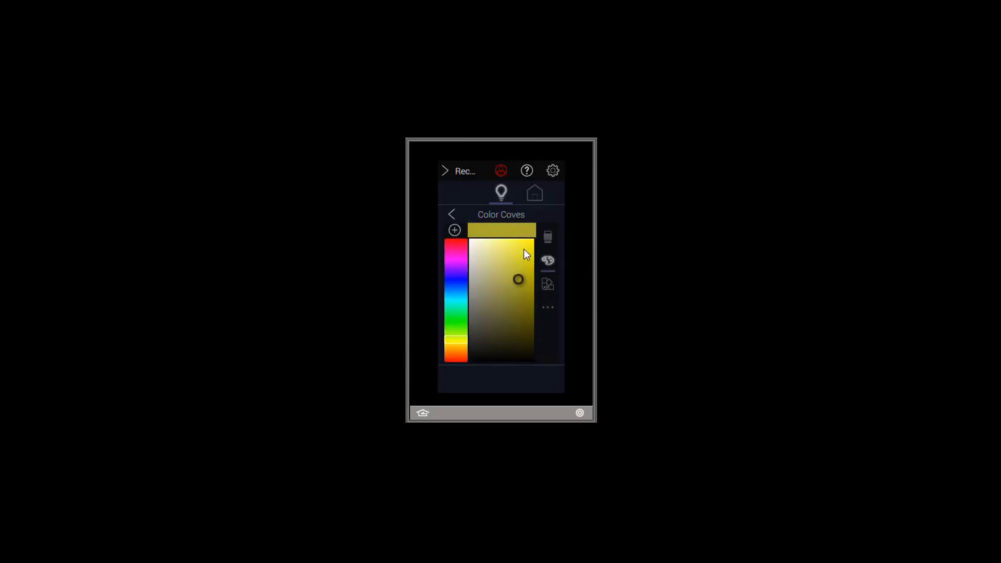
click(452, 214)
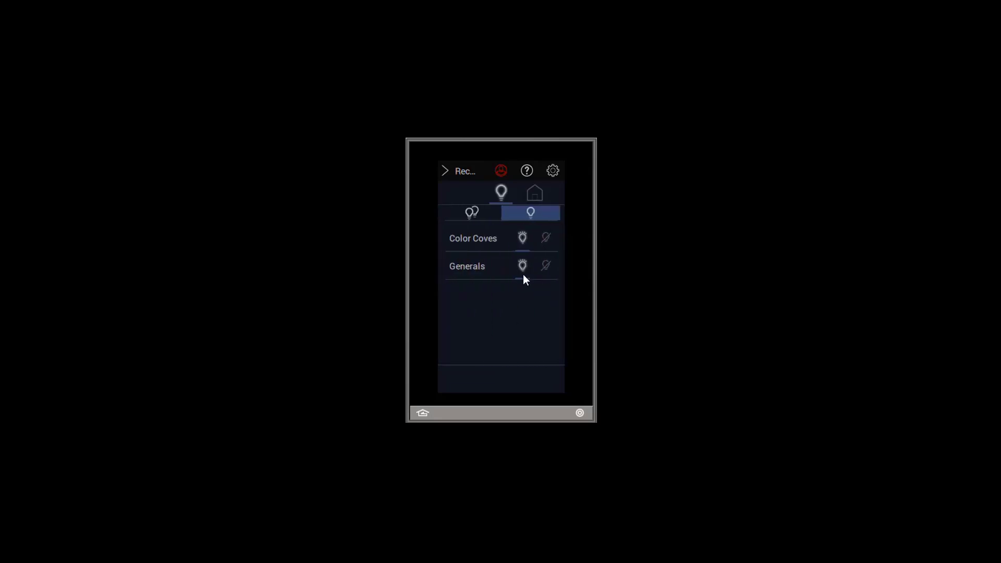
click(469, 275)
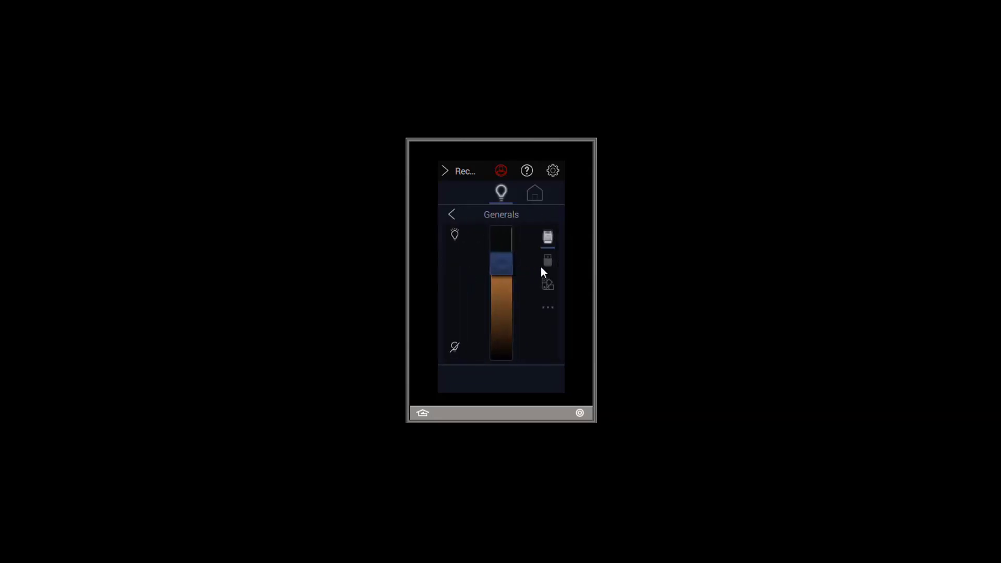
click(548, 261)
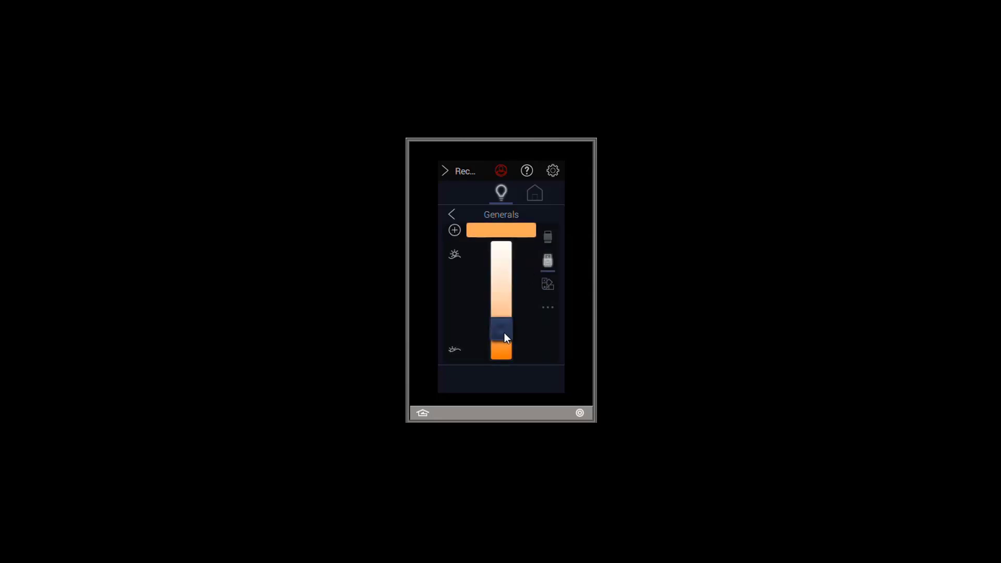
click(452, 214)
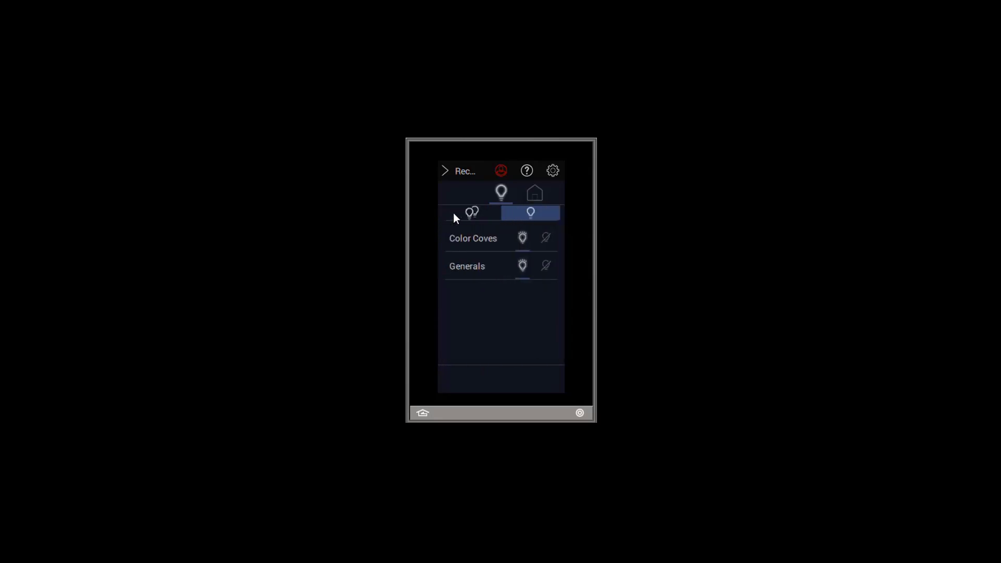